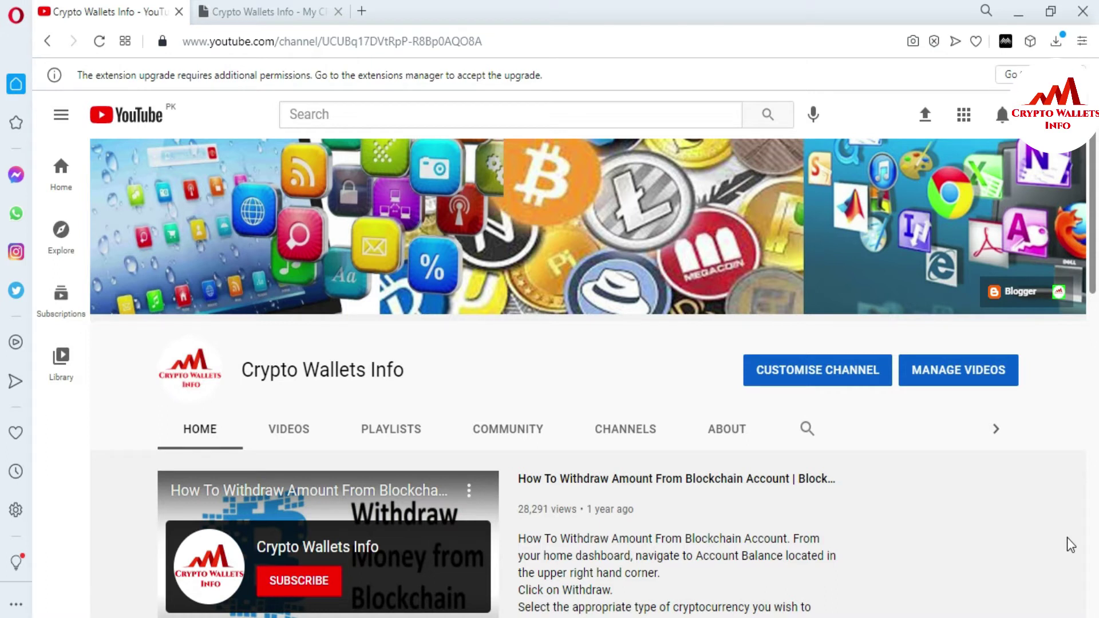
Step: On the cryptowalletsinfo.com tab, unlock the Math Wallet extension with its password
left_click(249, 9)
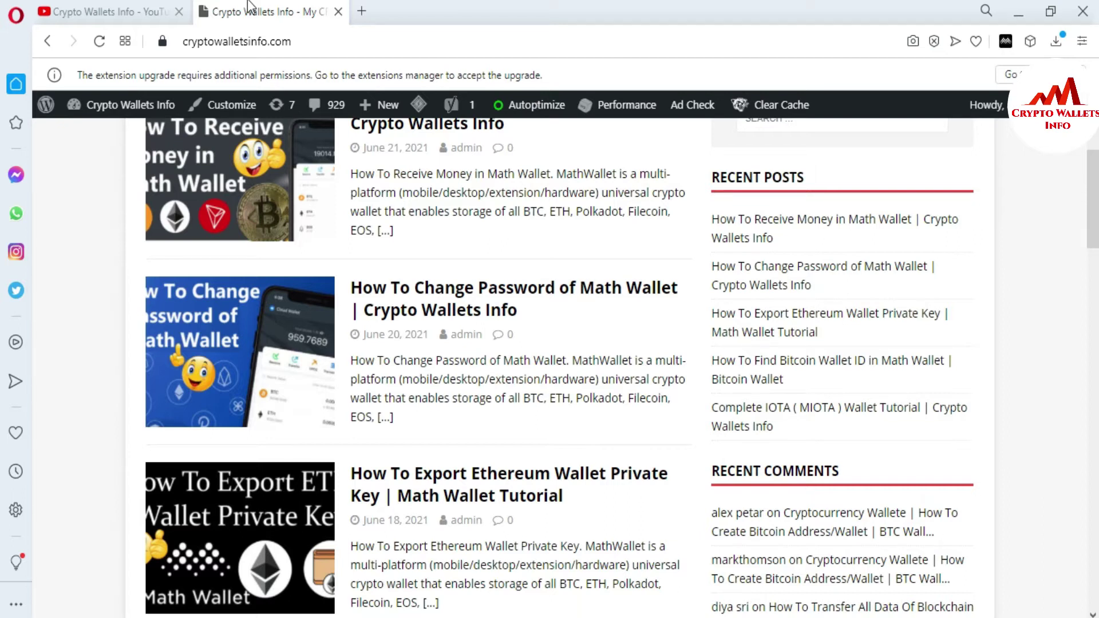
left_click(1006, 42)
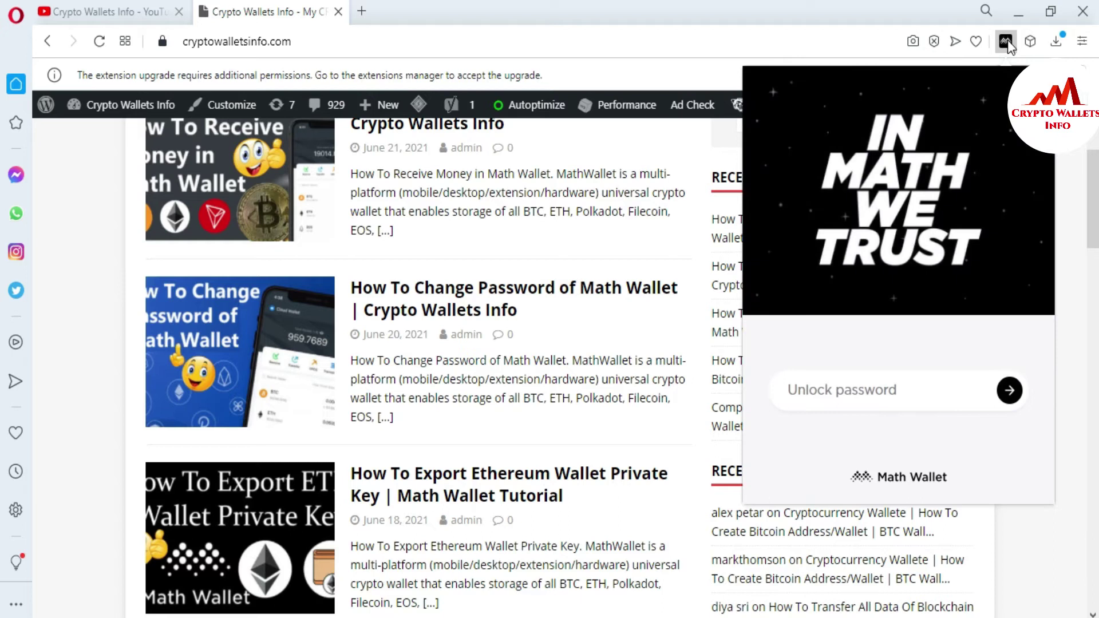
left_click(822, 399)
type("••••••••••••")
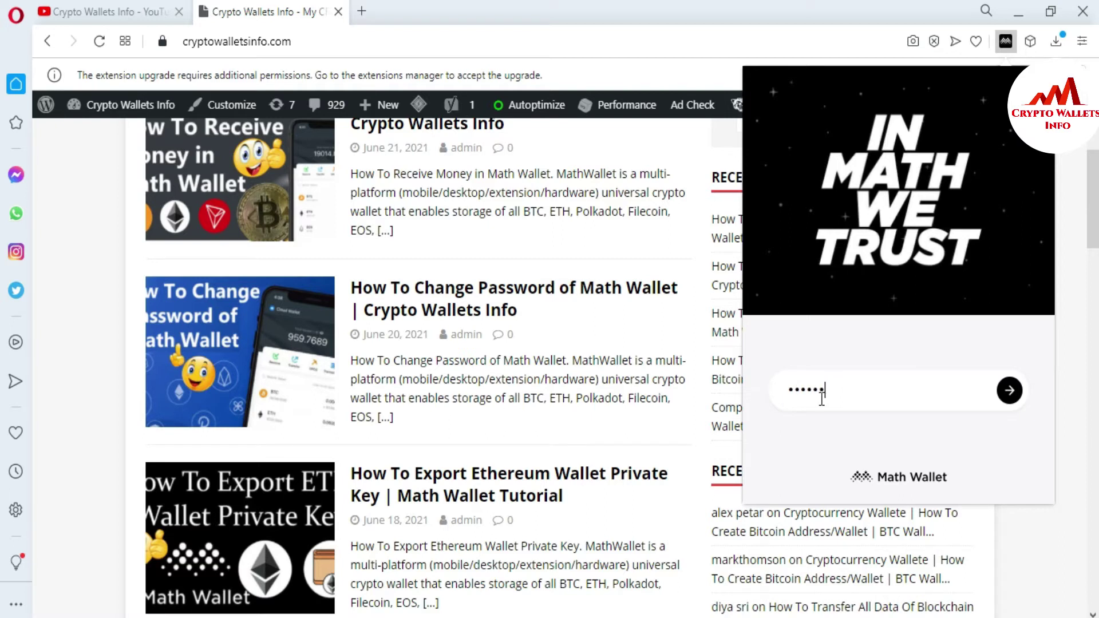
type("••••••")
left_click(1010, 392)
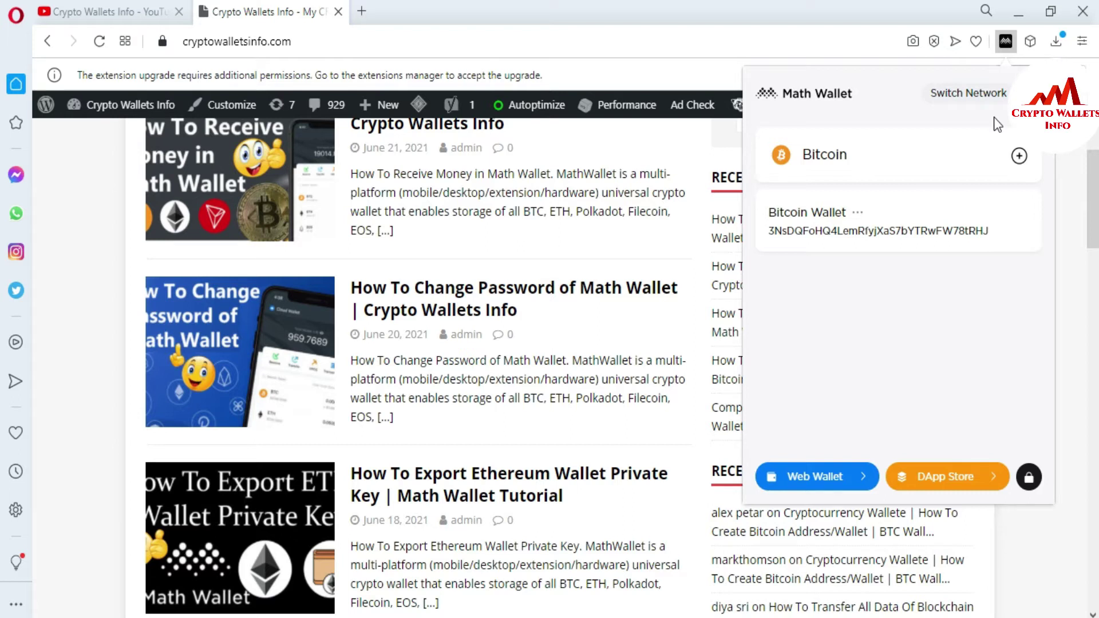
Step: Switch the extension's network from Bitcoin to TRON
left_click(982, 93)
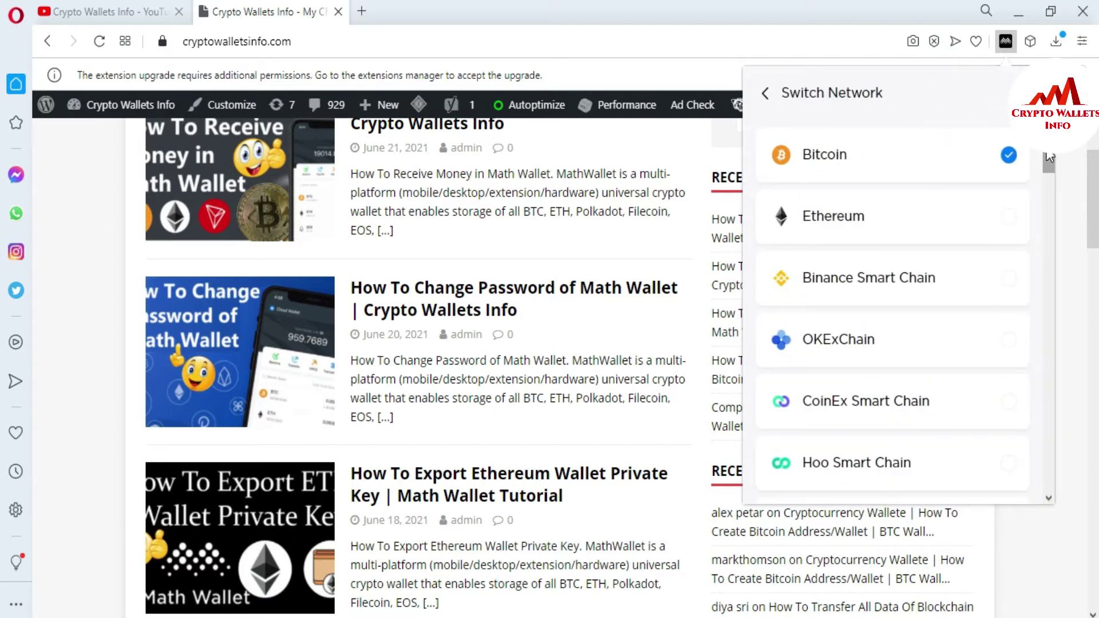
left_click_drag(1049, 158, 1023, 372)
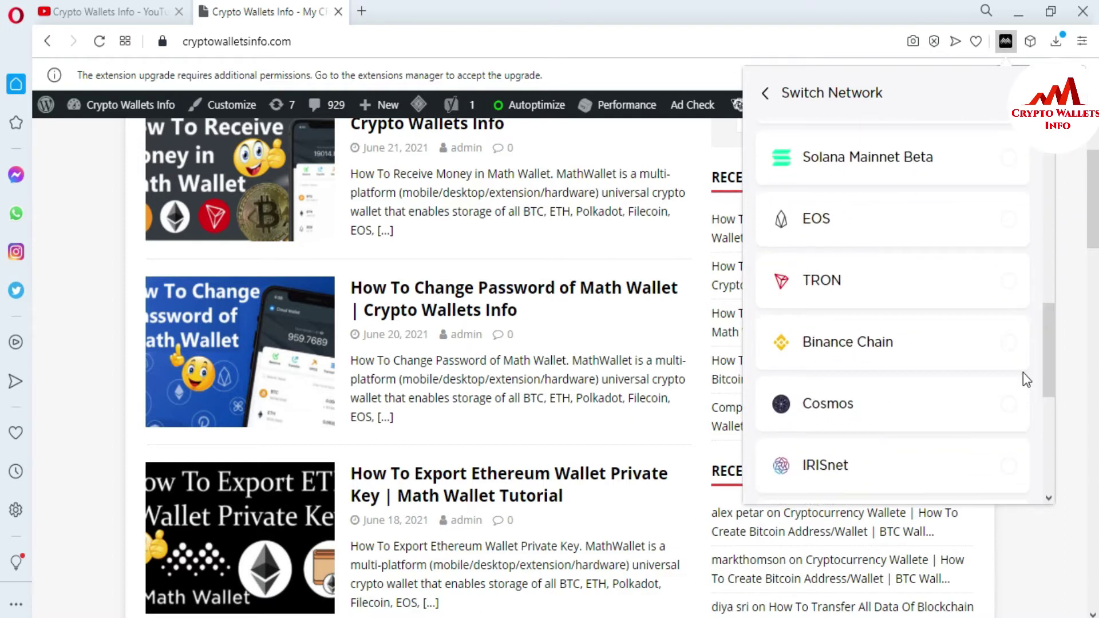
left_click(852, 283)
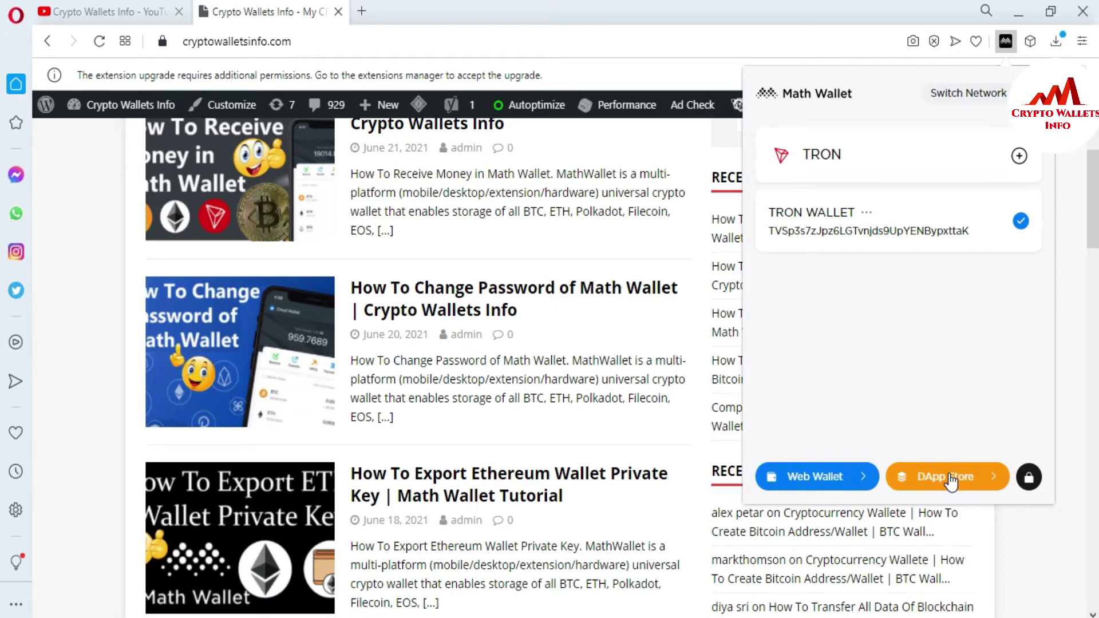
Step: Launch the TRON web wallet at mathwallet.org/web/tron from the extension popup
left_click(816, 477)
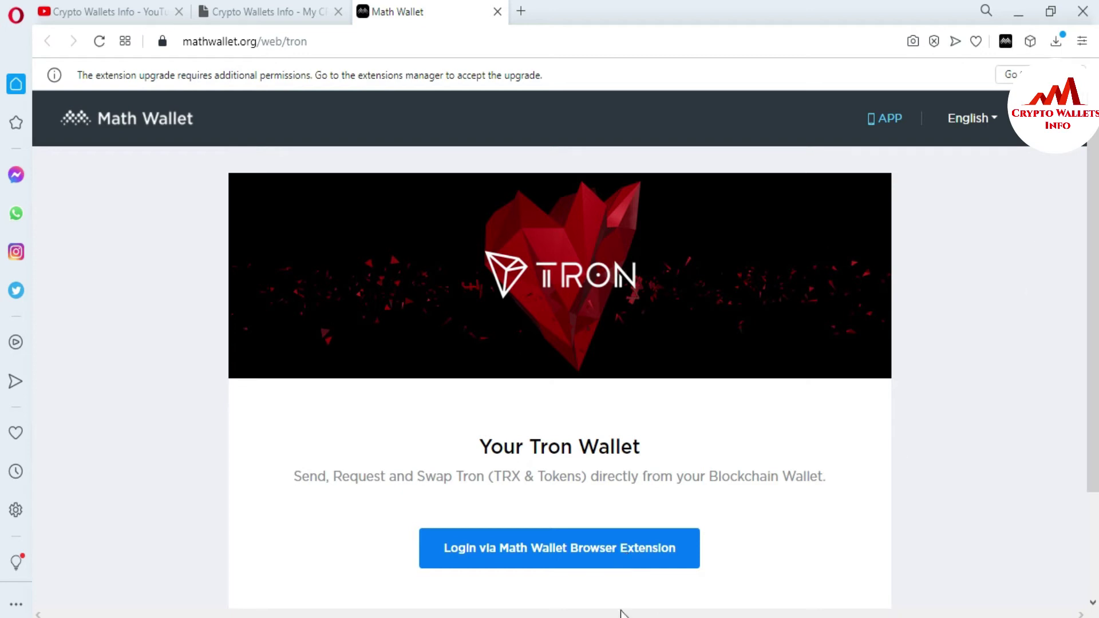
Step: Log in to the TRON web wallet via the extension and check its address matches
left_click(544, 561)
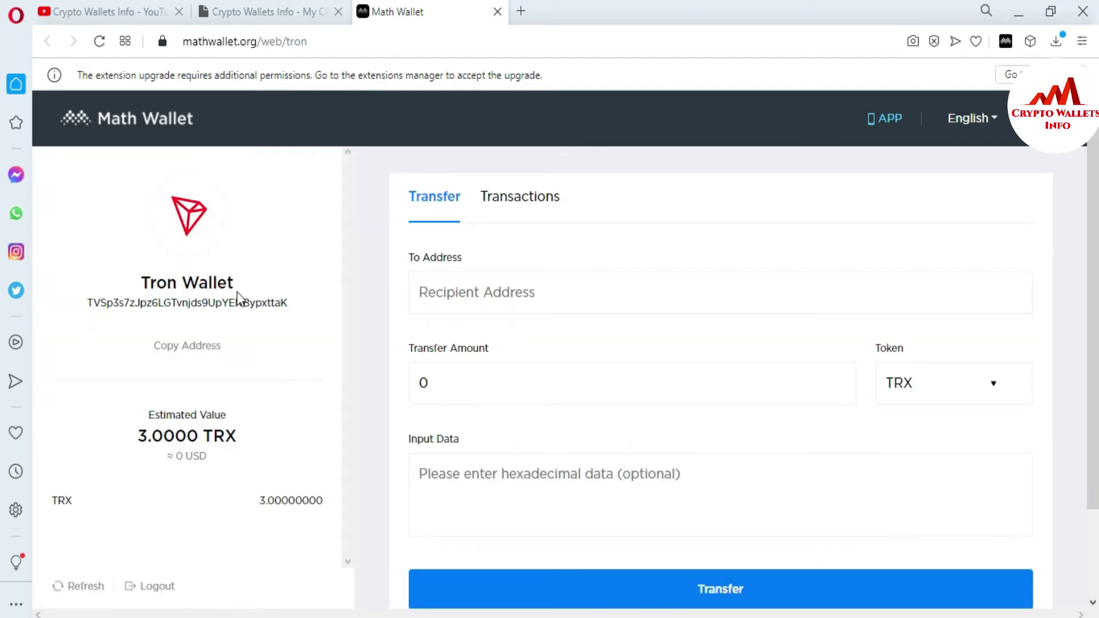
left_click_drag(292, 308, 87, 293)
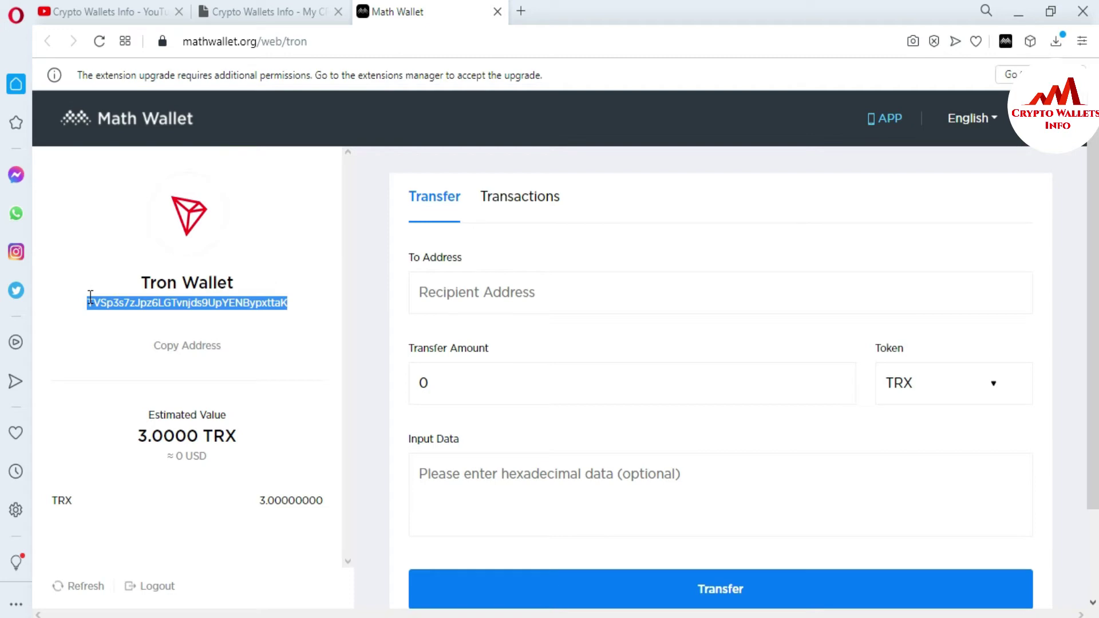
left_click(1003, 44)
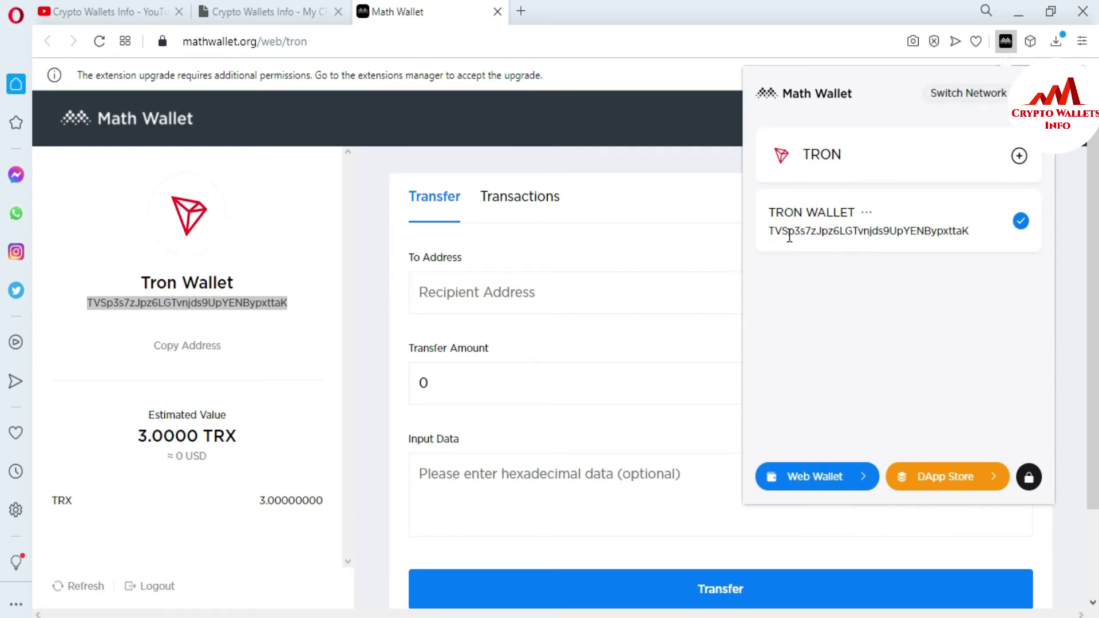
left_click(289, 322)
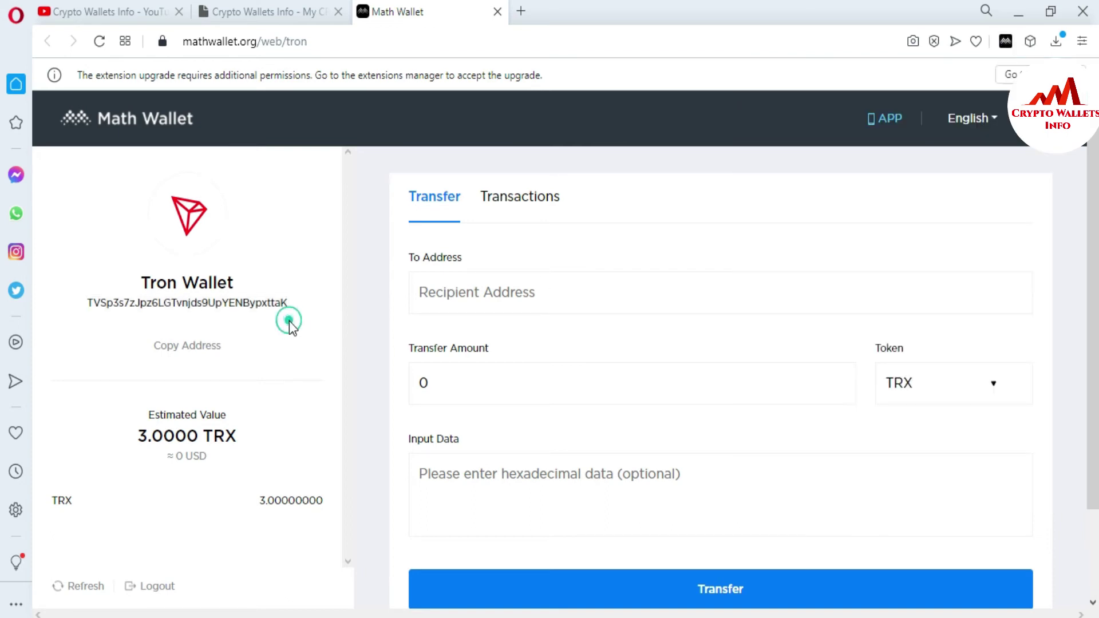
Step: Highlight the 3.0000 TRX balance on the web wallet page
left_click_drag(245, 438, 142, 431)
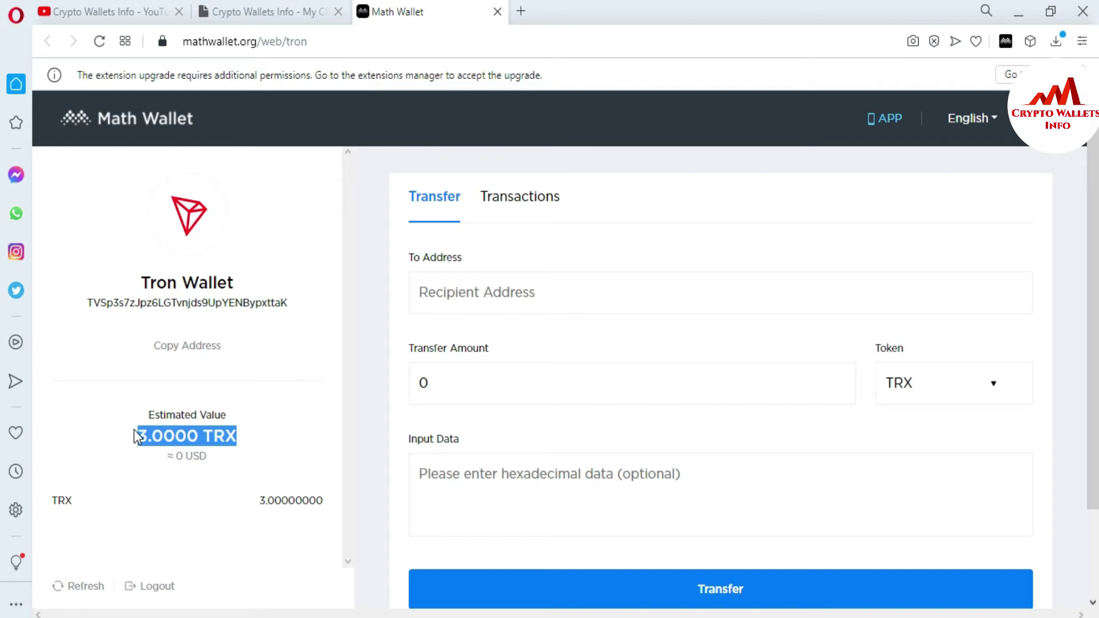
mouse_move(134, 430)
left_mouse_down()
mouse_move(206, 416)
mouse_move(217, 437)
mouse_move(250, 440)
mouse_move(139, 437)
left_mouse_up()
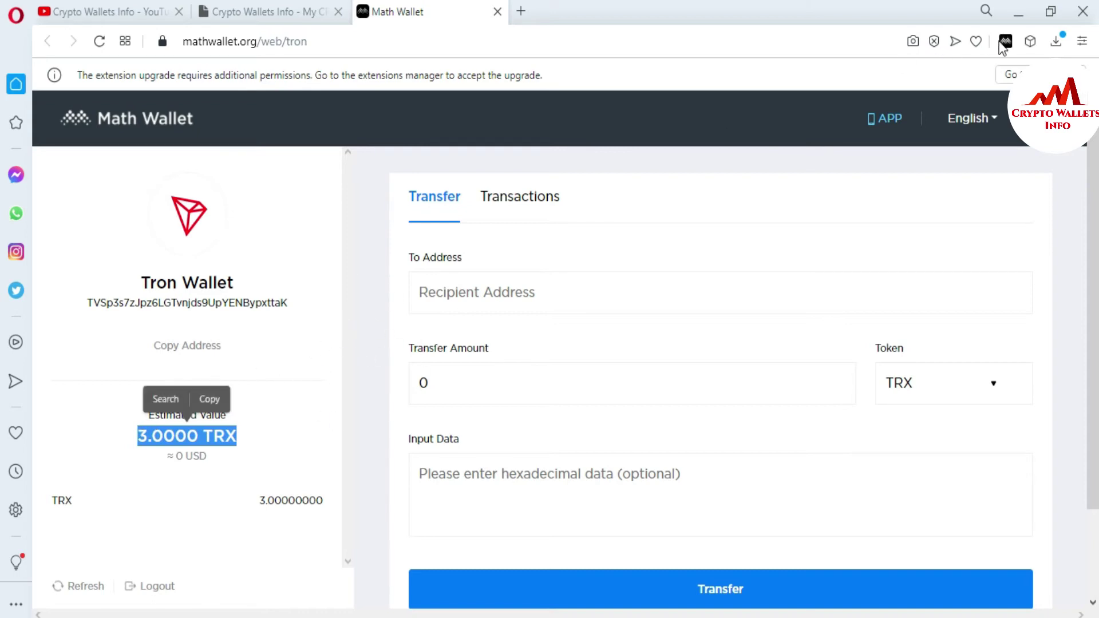
scroll(3, 217, "down", 1)
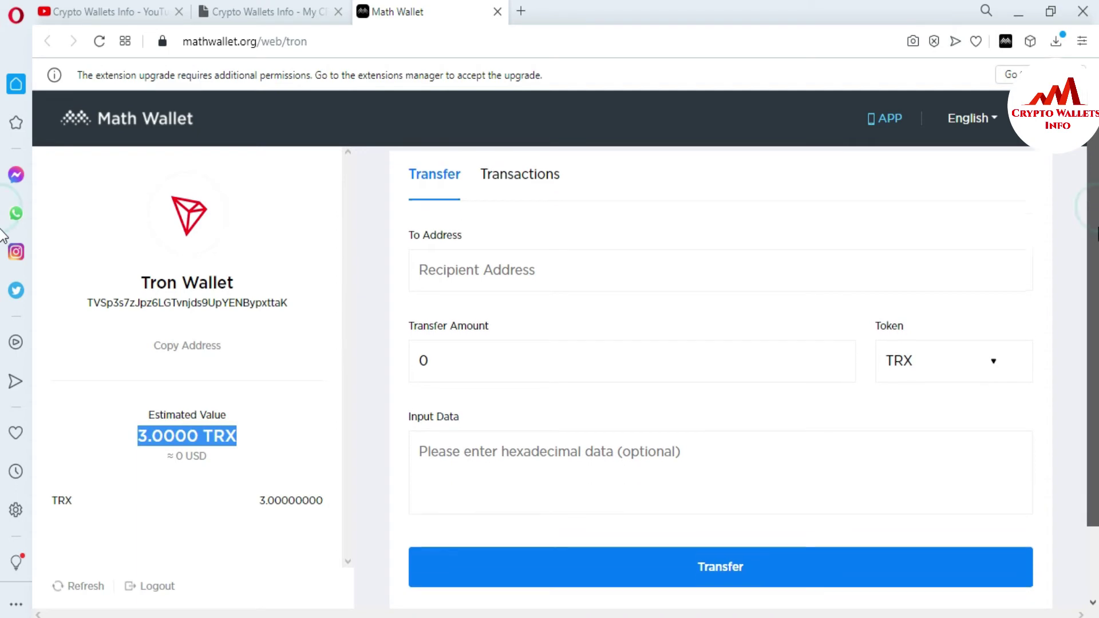
scroll(2, 244, "up", 1)
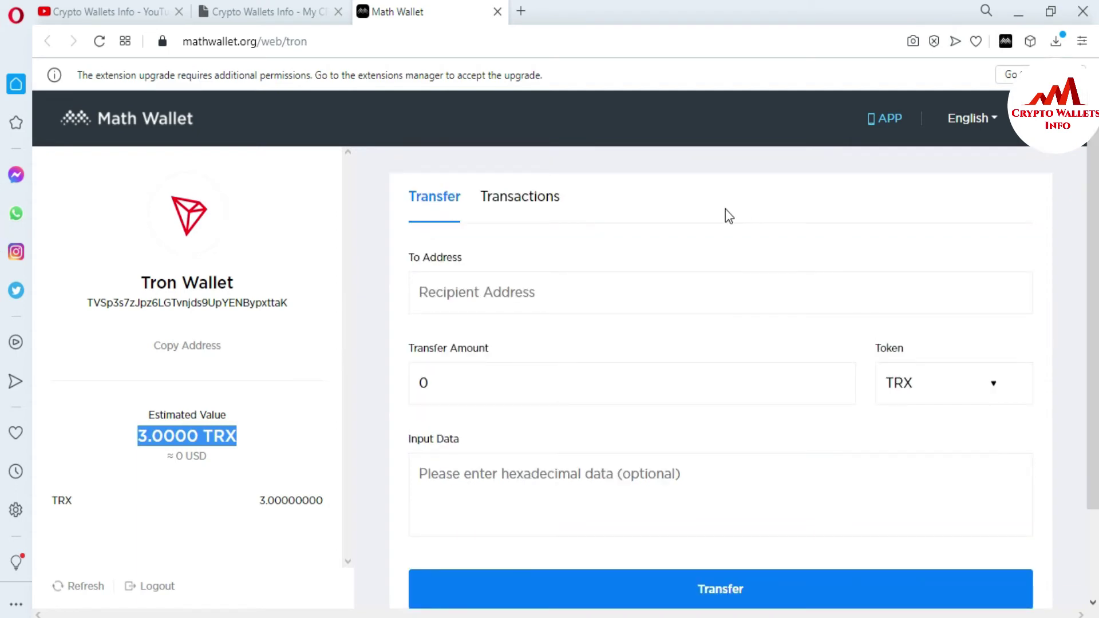
scroll(1088, 218, "down", 1)
scroll(569, 275, "up", 1)
Step: Enter the Atomic Wallet password, fixing a typo, and open the wallet
left_click(467, 300)
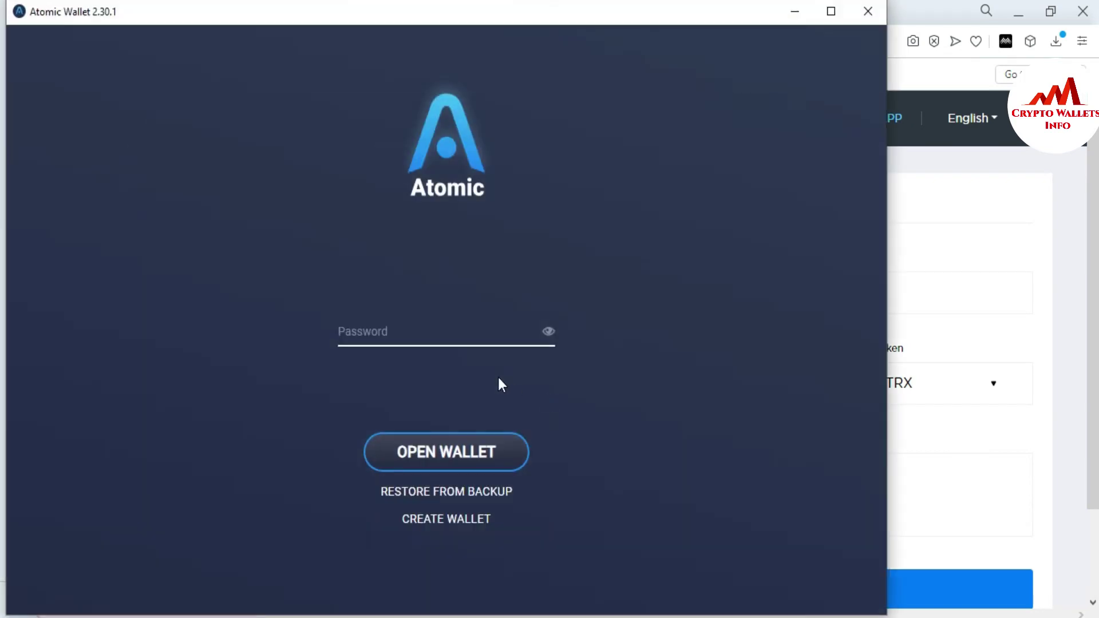
type("•••")
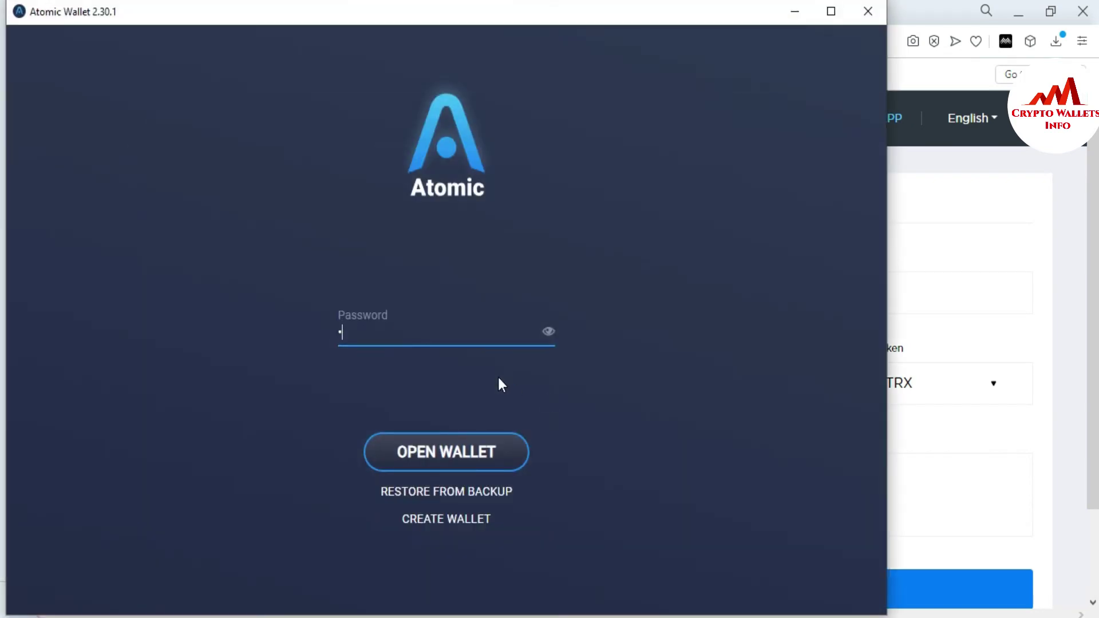
type("•••••••••••••")
key("BackSpace")
key("BackSpace")
key("BackSpace")
key("BackSpace")
key("BackSpace")
key("BackSpace")
key("BackSpace")
key("BackSpace")
key("BackSpace")
key("BackSpace")
key("BackSpace")
key("BackSpace")
key("BackSpace")
key("BackSpace")
key("BackSpace")
key("BackSpace")
type("•")
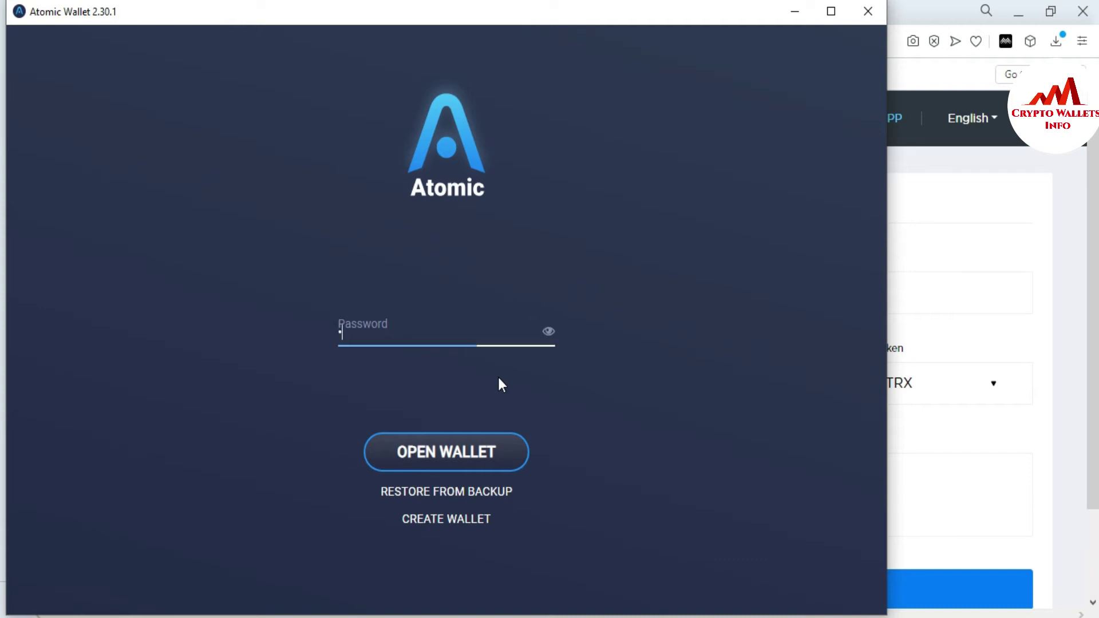
type("••••••")
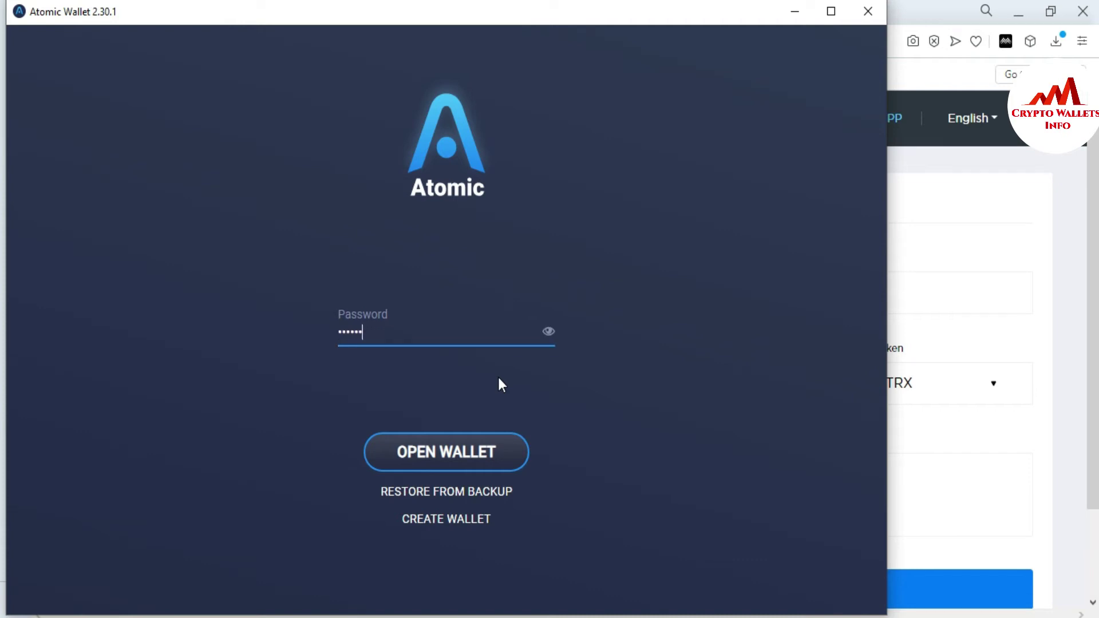
type("••••")
left_click(452, 458)
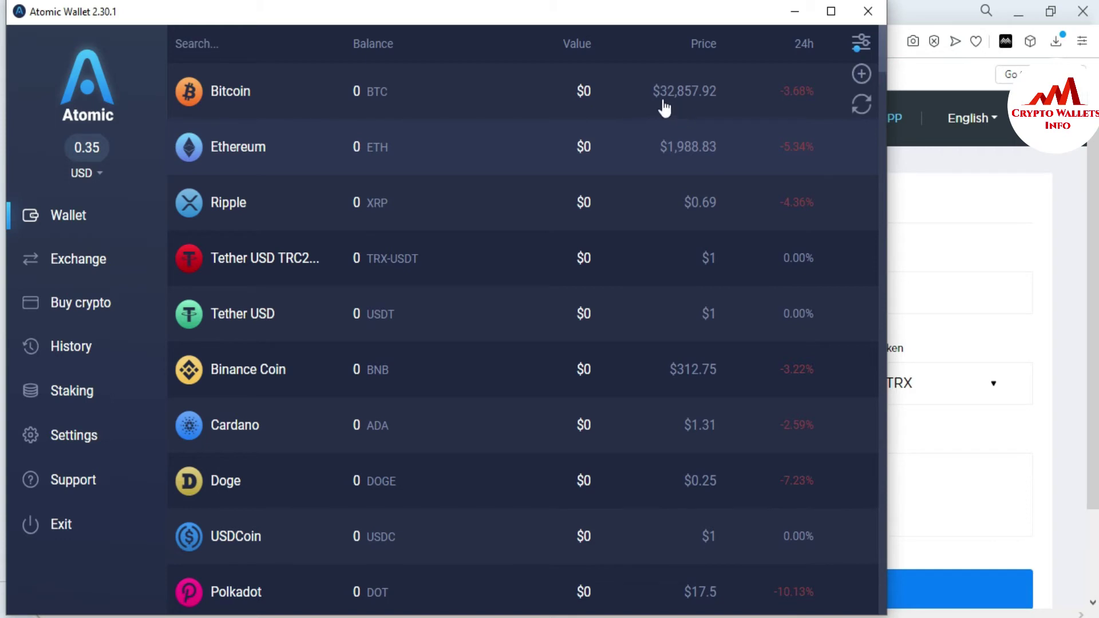
Step: Search assets for 'tr' and open the Tron wallet showing 5.700008 TRX
left_click(266, 49)
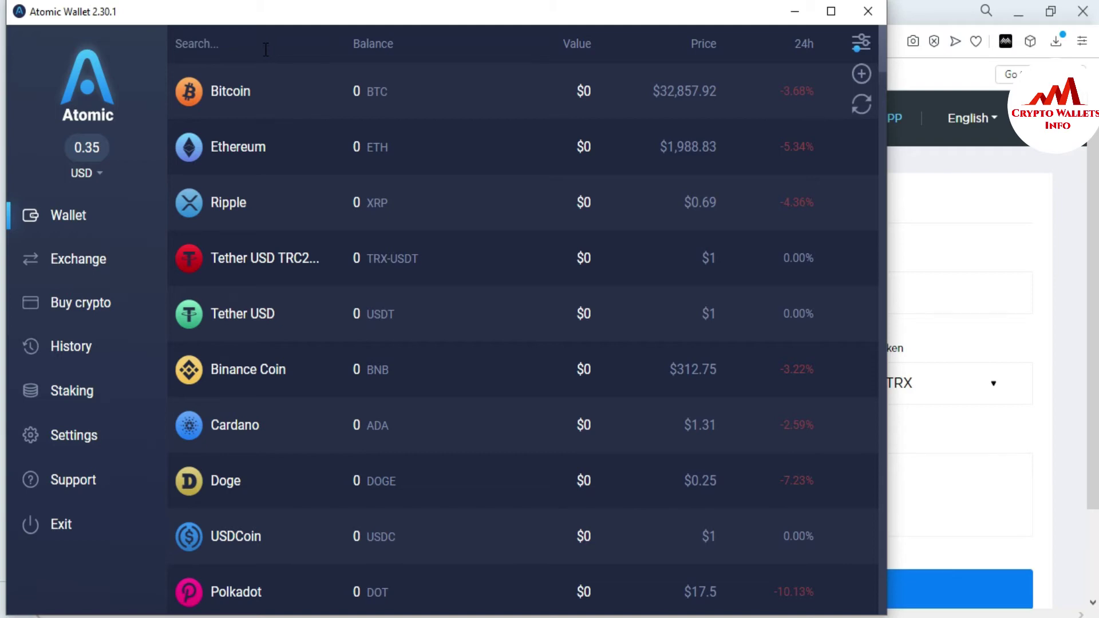
type("tr")
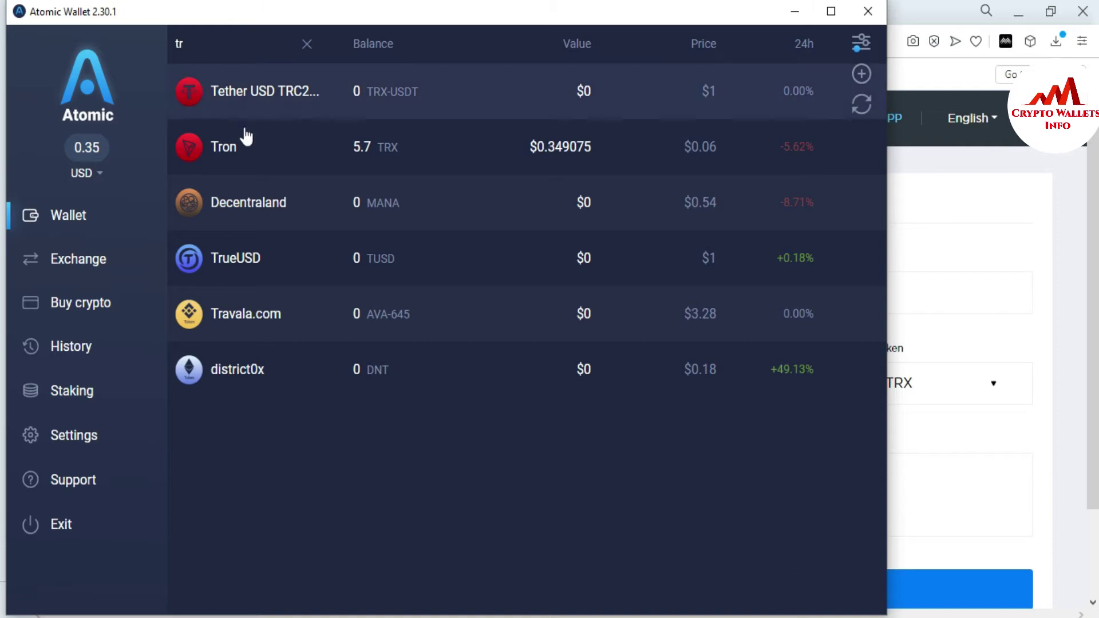
left_click(269, 149)
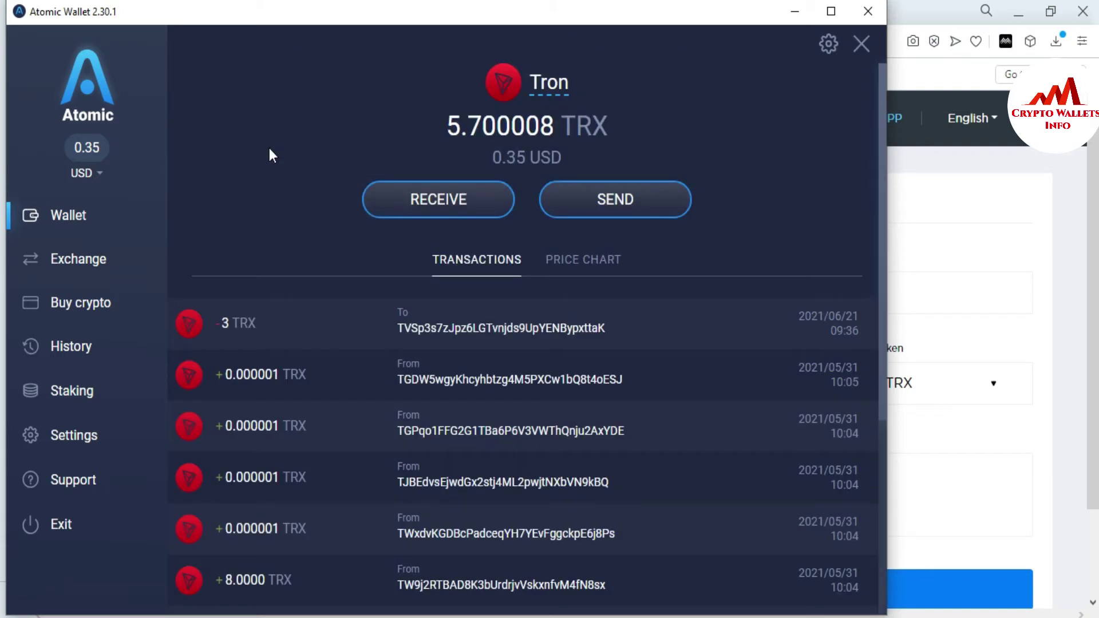
left_click_drag(449, 126, 620, 135)
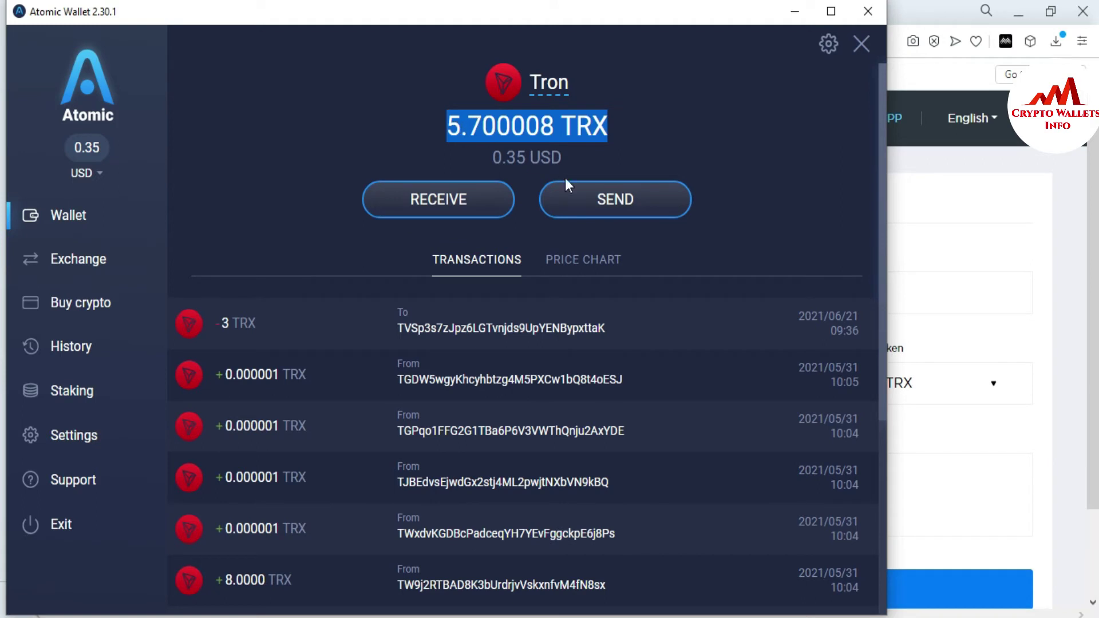
Step: Show the Tron receive address and copy the TRX address to the clipboard
left_click(435, 211)
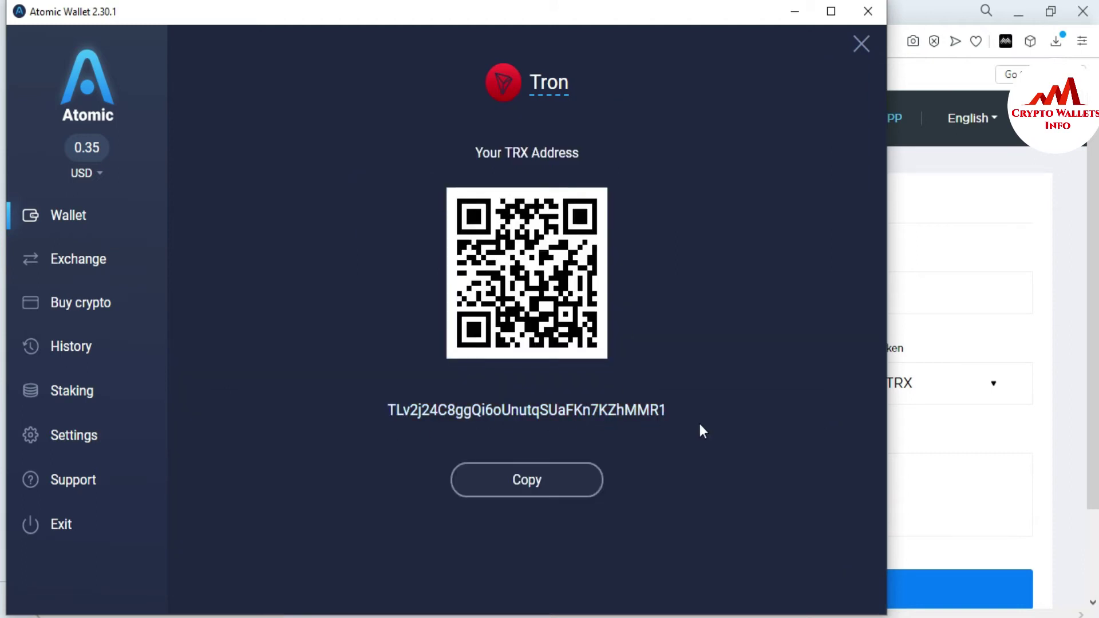
left_click(537, 481)
left_click_drag(378, 410, 721, 416)
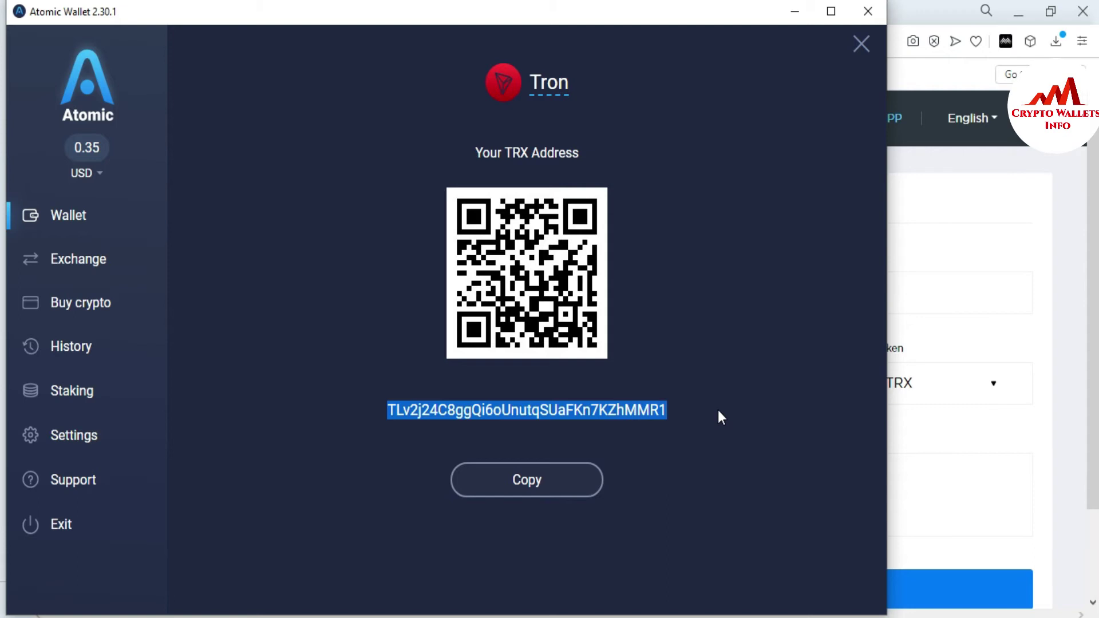
left_click(523, 490)
Step: Paste the Atomic Wallet TRX address into Math Wallet's Recipient Address field
left_click(1046, 213)
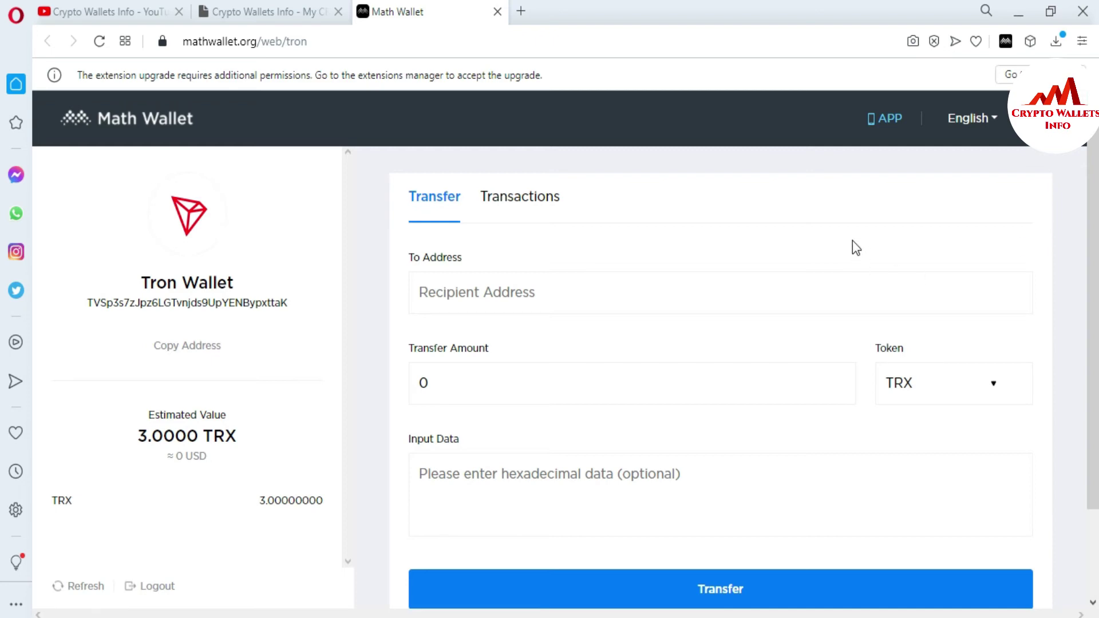
left_click(461, 295)
key("ctrl+v")
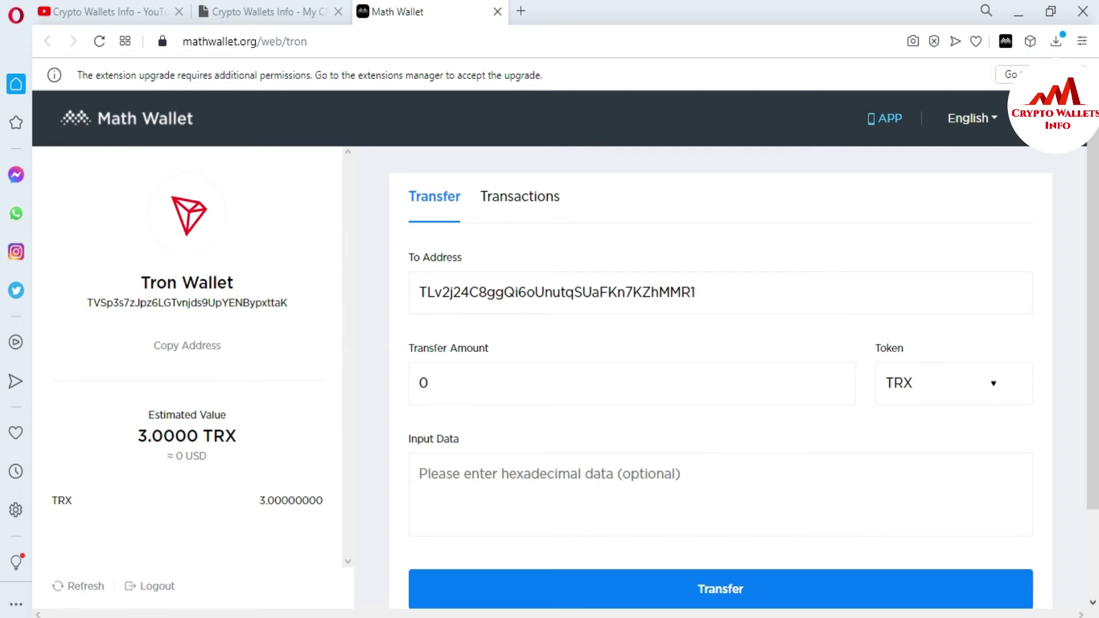
Step: Compare the pasted address's start and end with Atomic Wallet's receive address
key("alt+Tab")
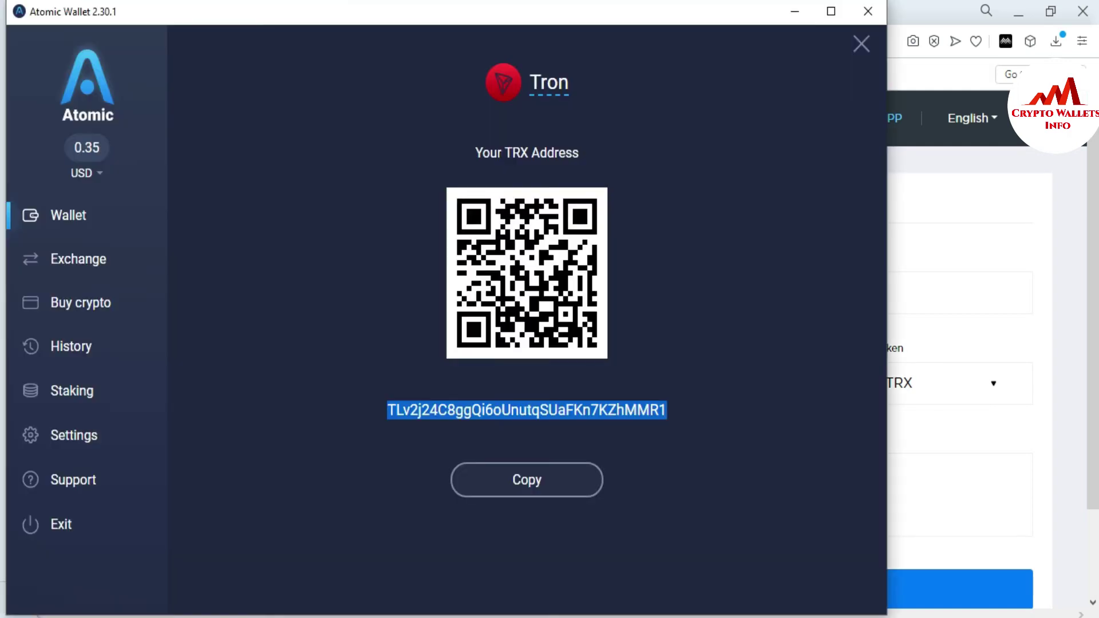
left_click(393, 444)
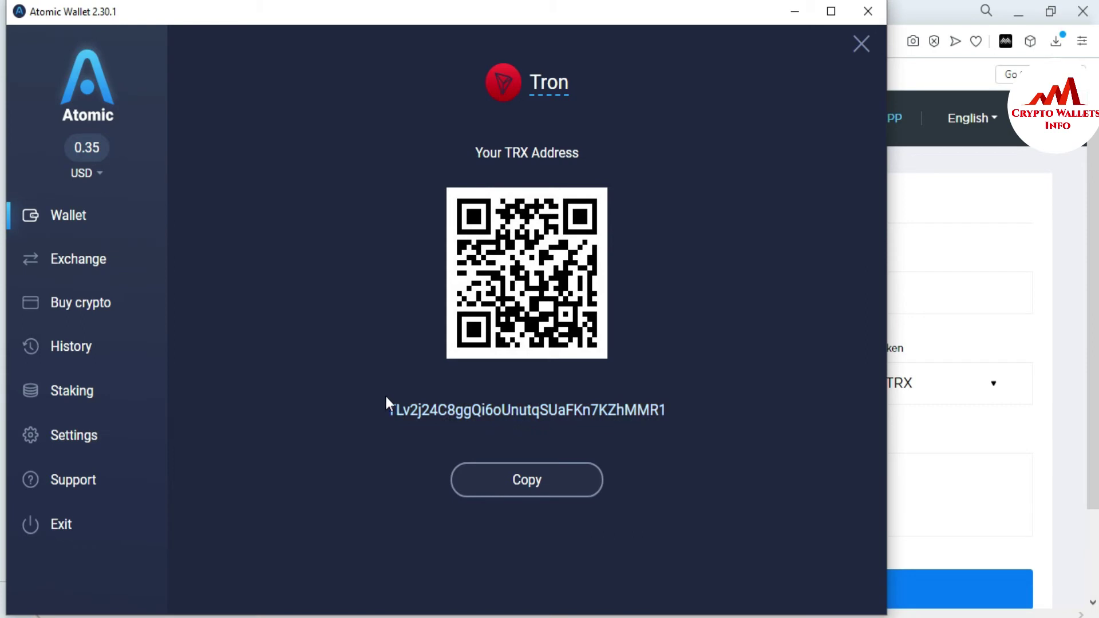
left_click(1032, 324)
left_click(418, 289)
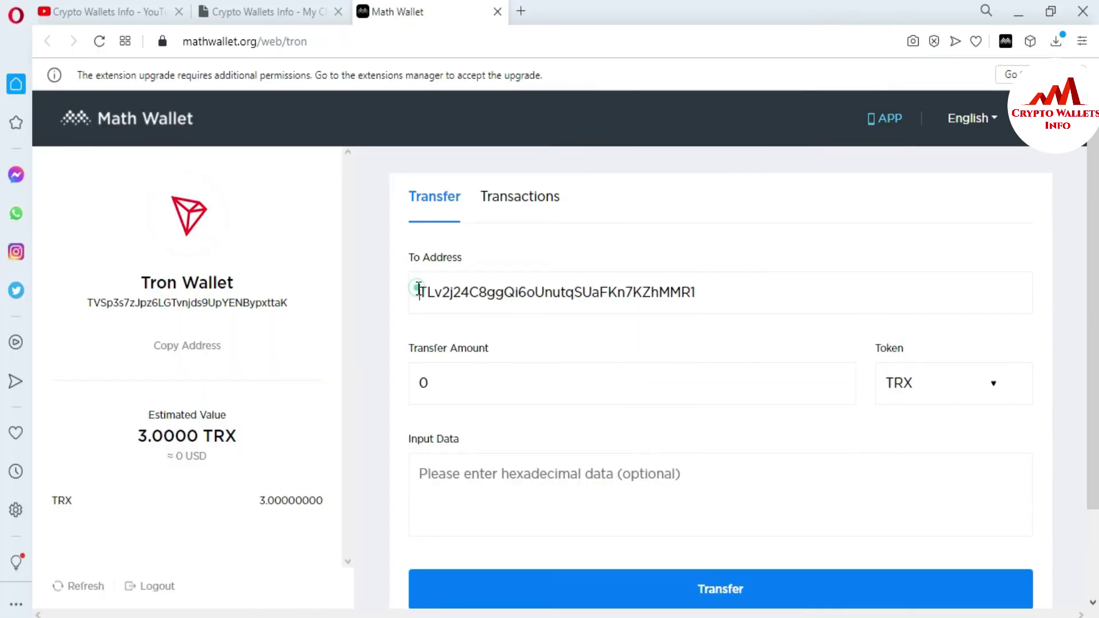
left_click_drag(419, 290, 436, 292)
left_click_drag(697, 293, 685, 294)
Step: Replace the Transfer Amount of 0 with 3 TRX
left_click(506, 377)
scroll(506, 378, "down", 2)
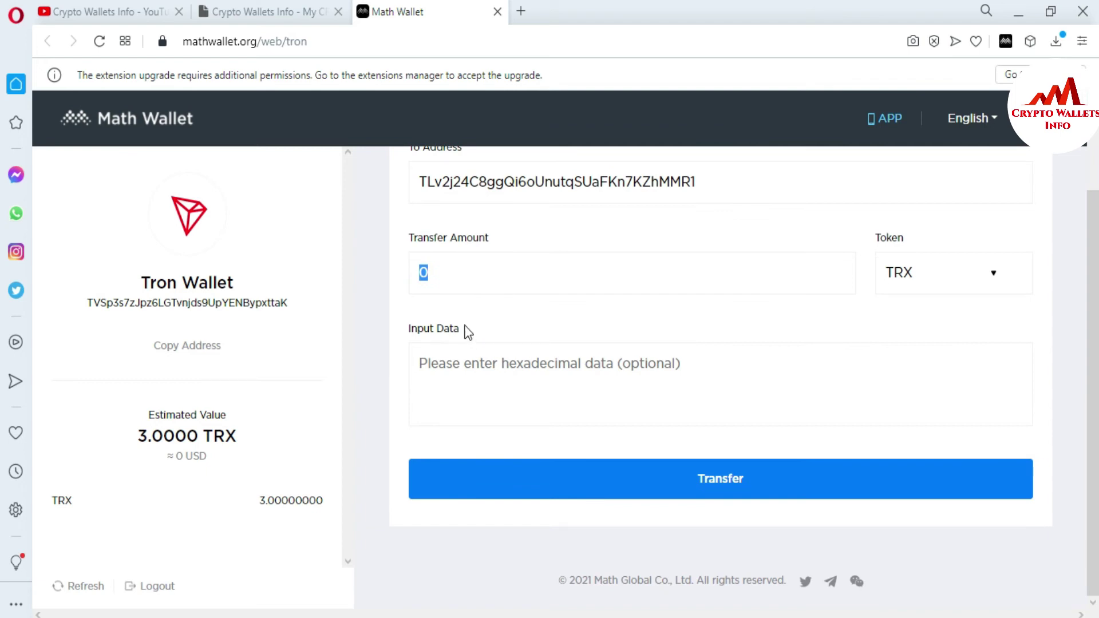
type("0")
key("Left")
type("3")
left_click(552, 371)
Step: Submit the 3 TRX transfer and accept its signature request
left_click(723, 484)
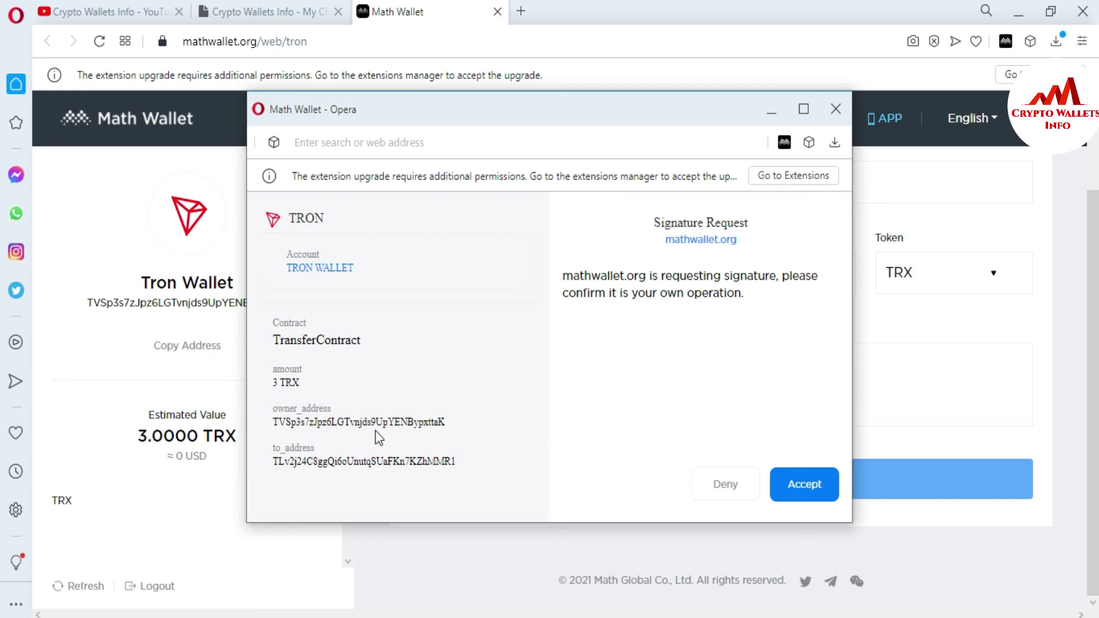
left_click(814, 485)
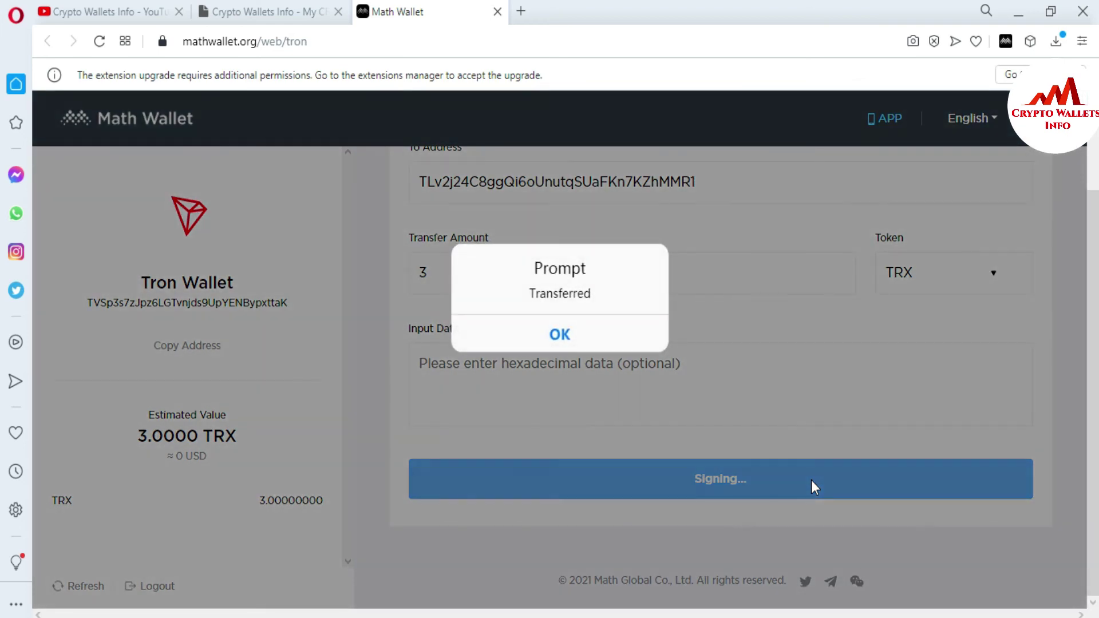